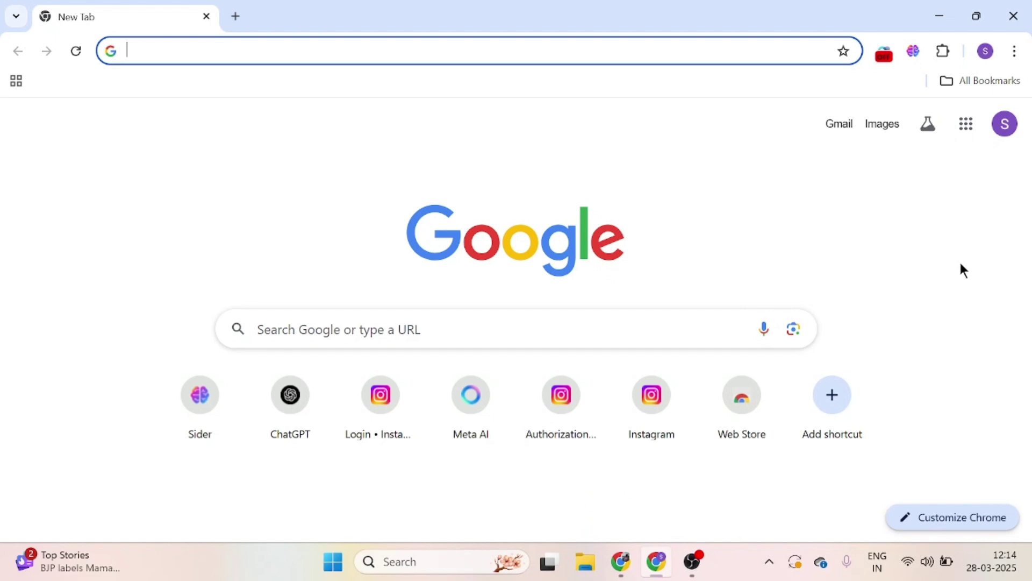
- Search the web for "vizard ai", open the Vizard.ai site and start the free sign-up
{"action": "type", "text": "v"}
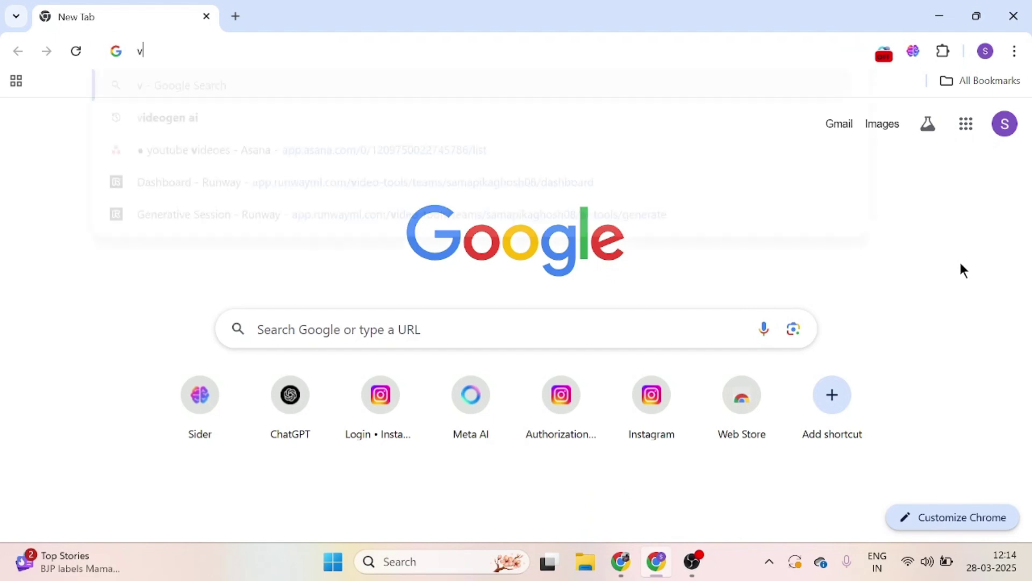
{"action": "type", "text": "izar"}
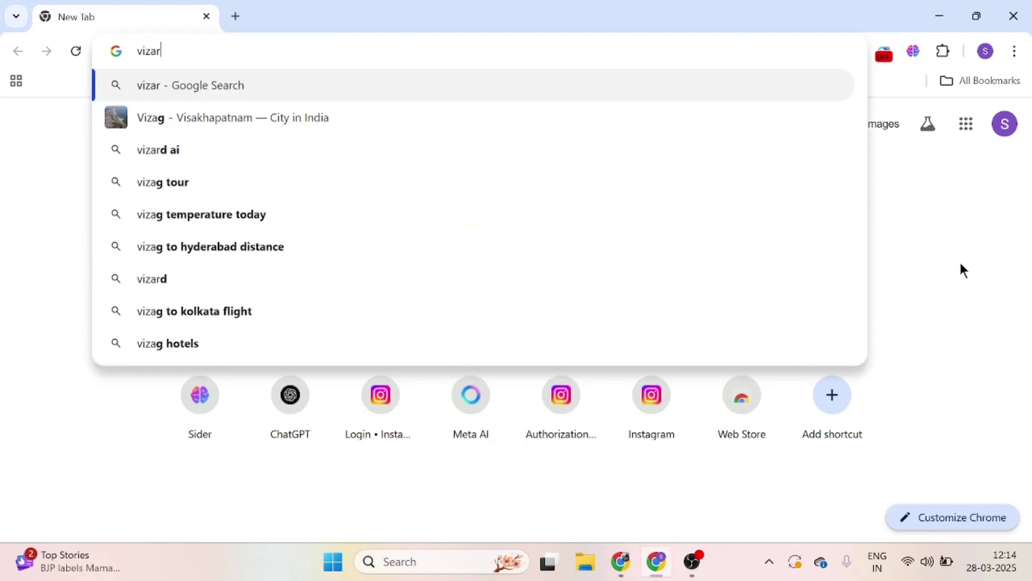
{"action": "type", "text": "d ai"}
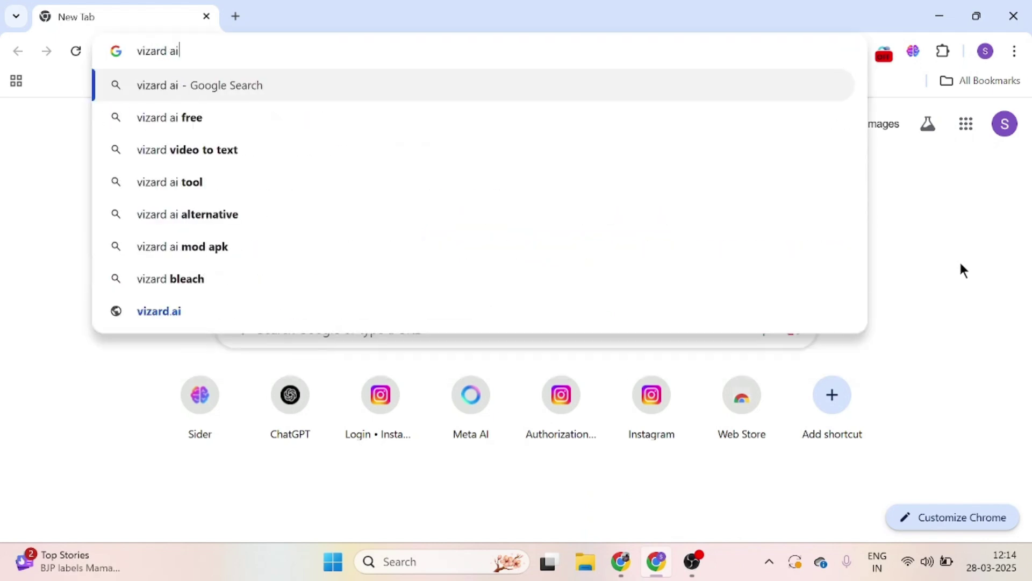
{"action": "key", "text": "Return"}
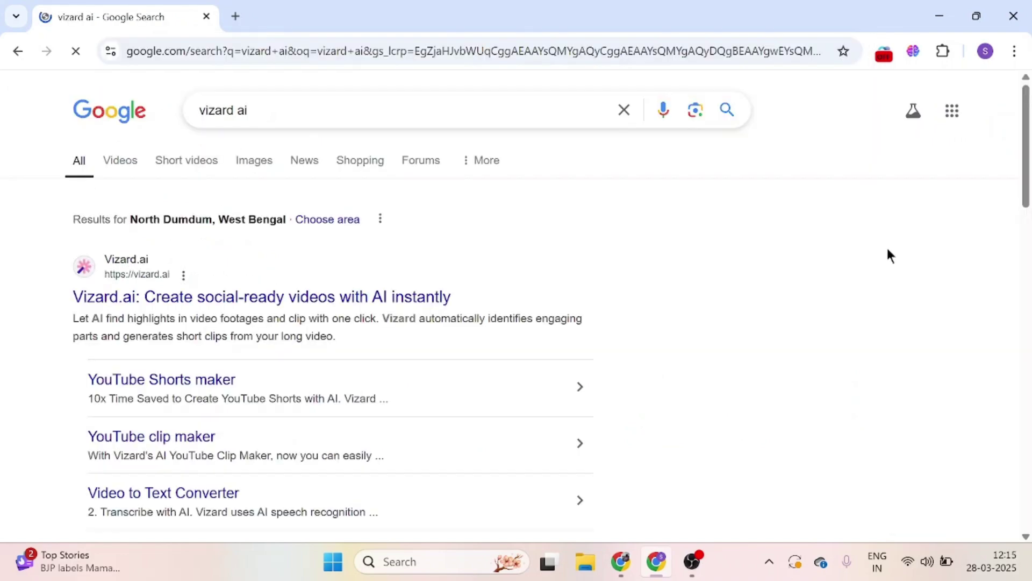
{"action": "left_click", "coordinate": [281, 299]}
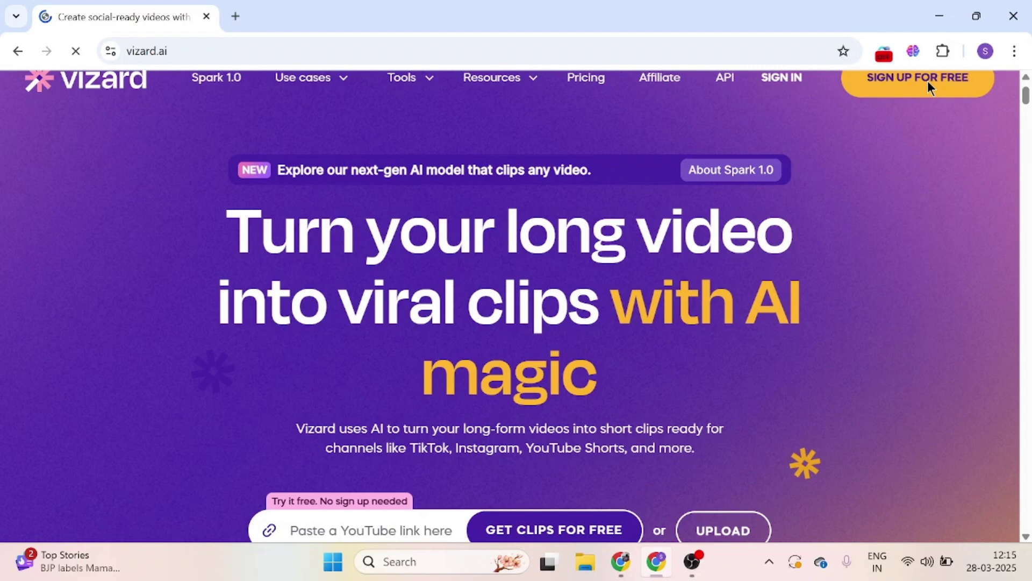
{"action": "left_click", "coordinate": [928, 81]}
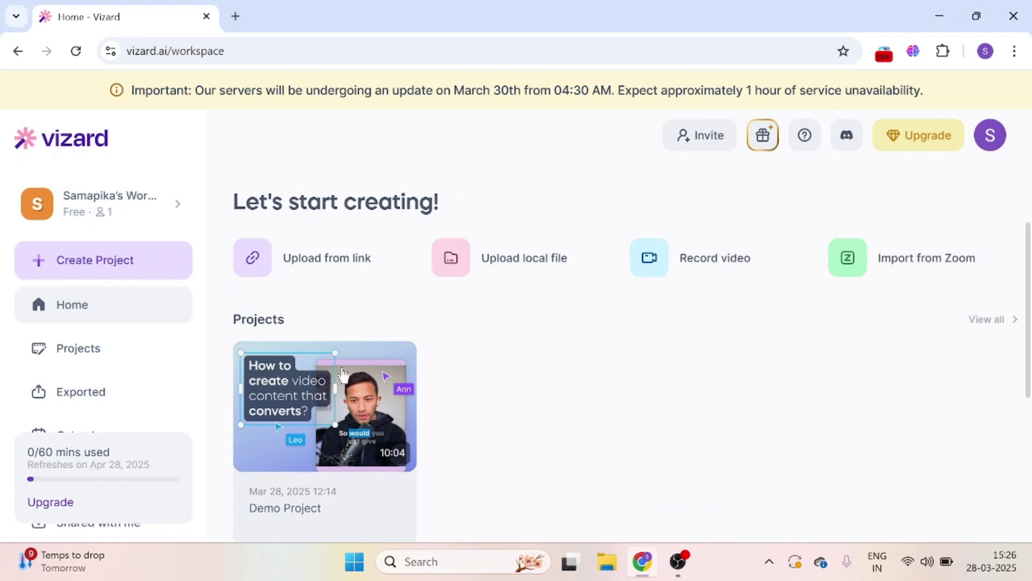
- Create a project from the local video 84_how_to_use_Steve_Ai_Tools_Price.mp4 and upload it with AI clips enabled
{"action": "left_click", "coordinate": [88, 264]}
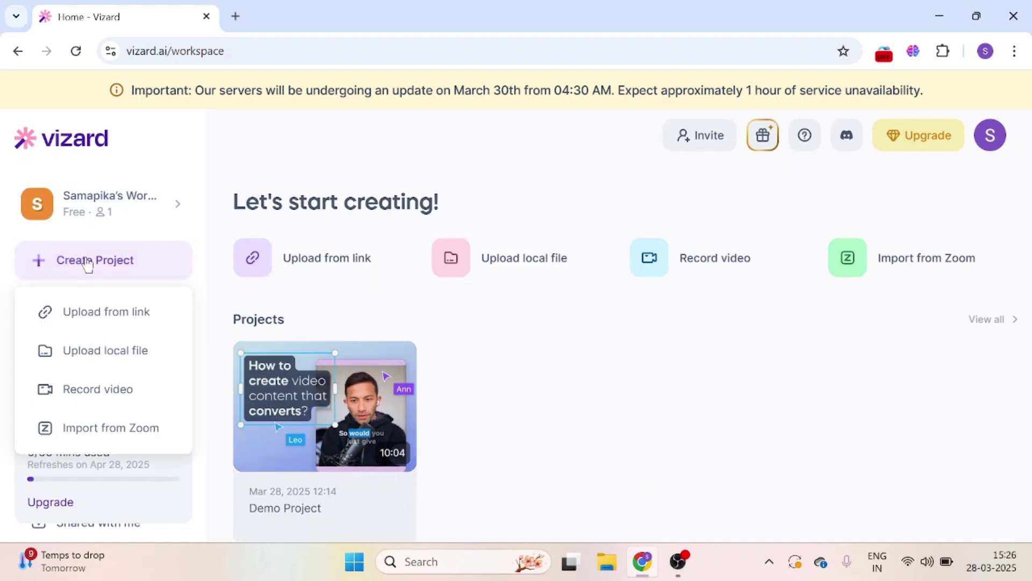
{"action": "left_click", "coordinate": [113, 355]}
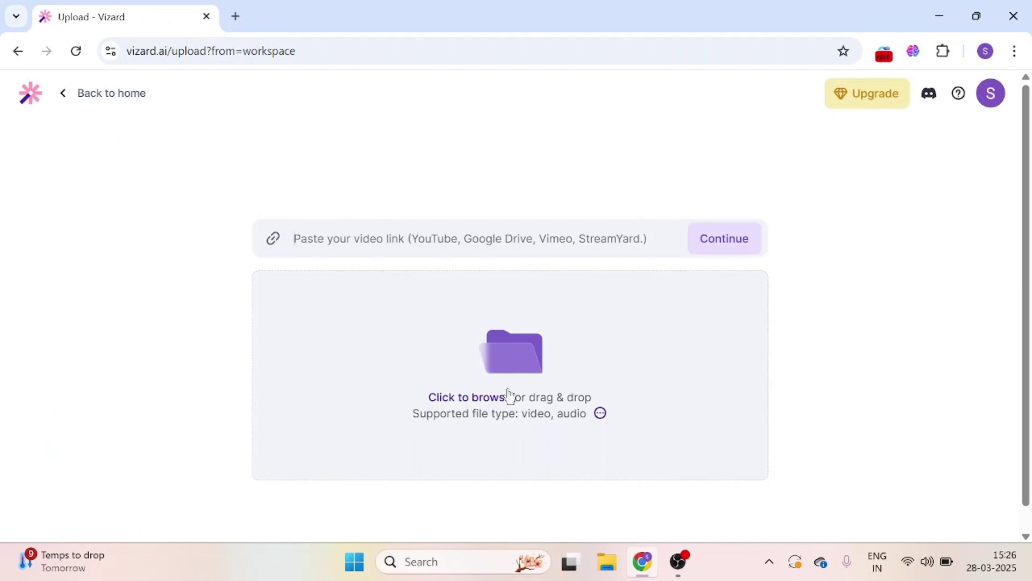
{"action": "left_click", "coordinate": [493, 397]}
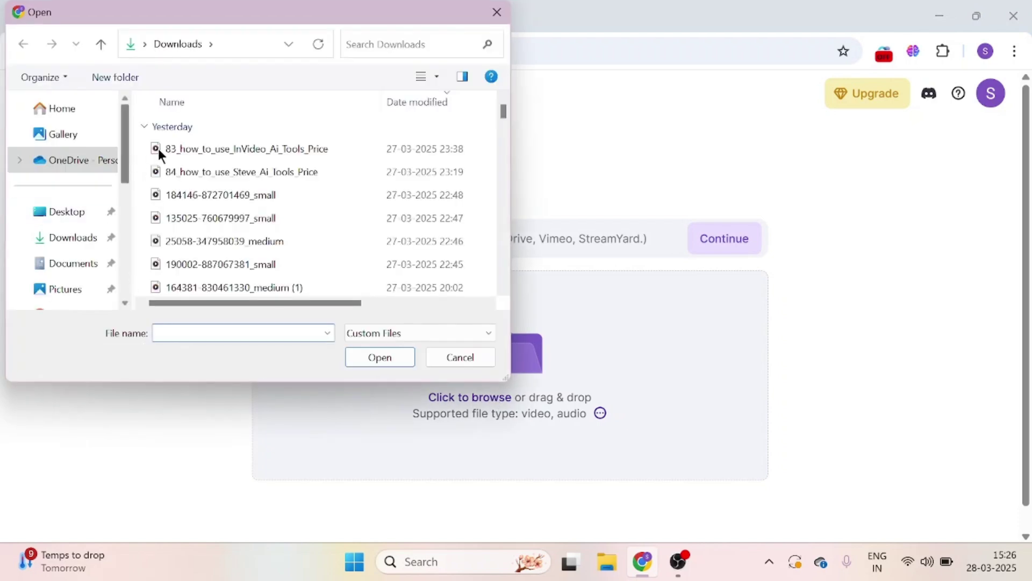
{"action": "double_click", "coordinate": [243, 171]}
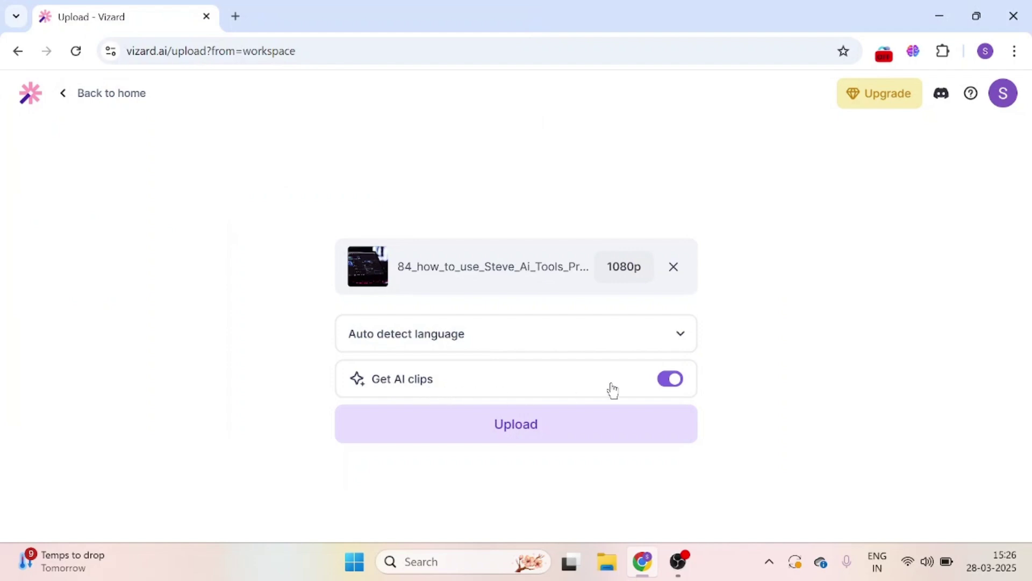
{"action": "left_click", "coordinate": [480, 415]}
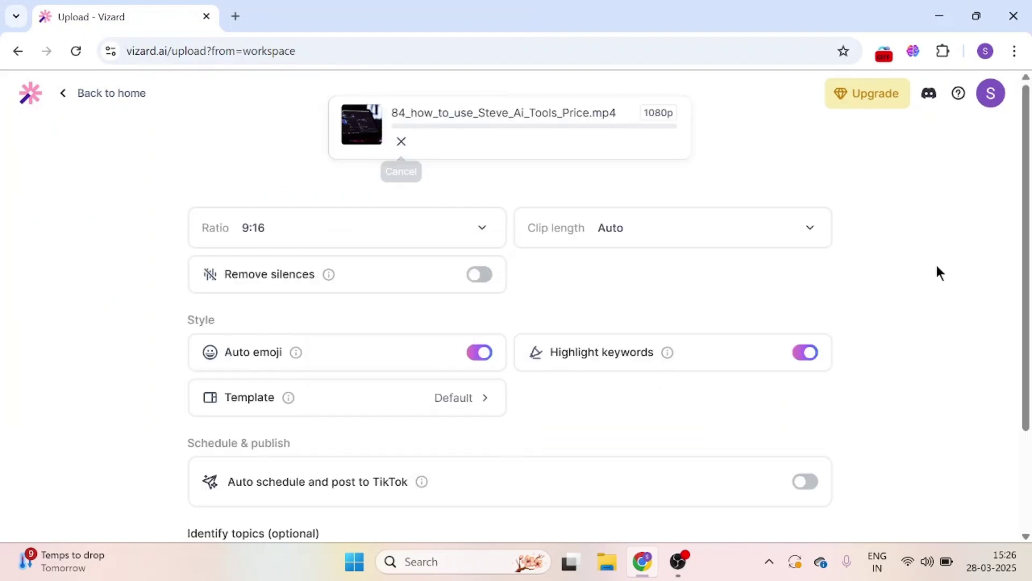
- Add the 1:1 ratio alongside 9:16 and set the clip length to <30s
{"action": "left_click", "coordinate": [484, 229]}
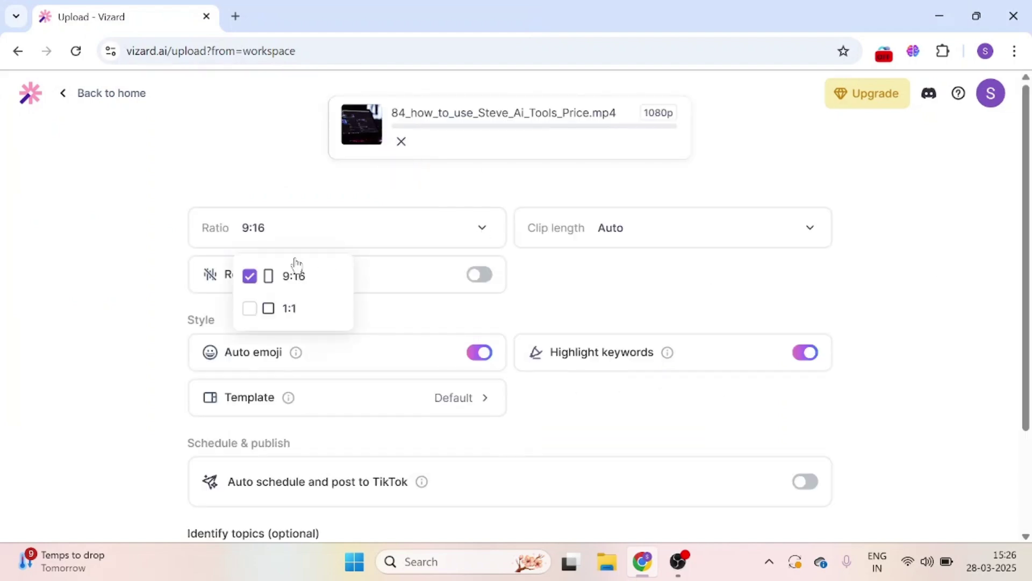
{"action": "left_click", "coordinate": [249, 308]}
{"action": "left_click", "coordinate": [922, 269]}
{"action": "left_click", "coordinate": [709, 231]}
{"action": "left_click", "coordinate": [632, 308]}
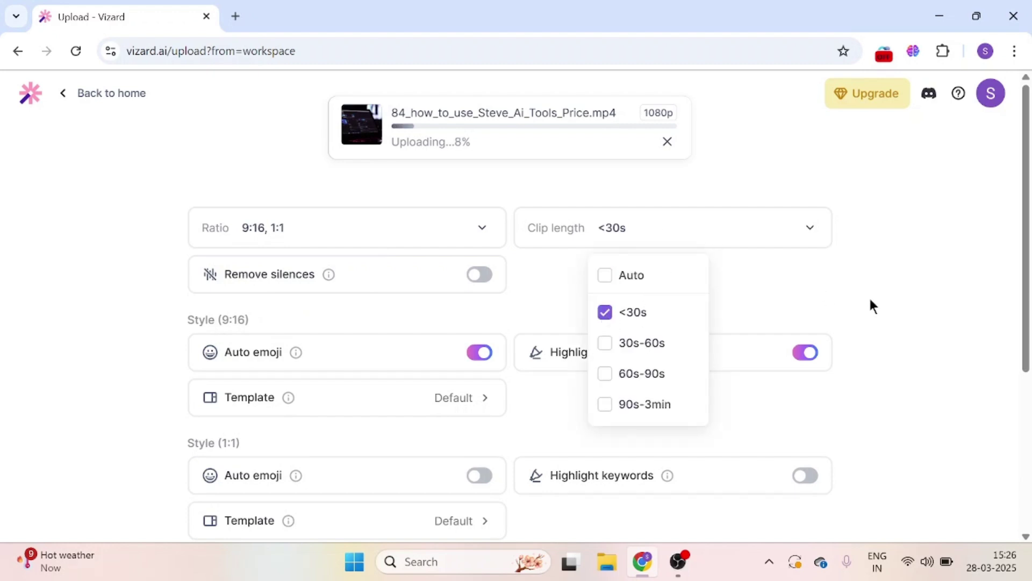
{"action": "left_click", "coordinate": [870, 301]}
- Apply the full-frame portrait template without a headline and with dark-boxed subtitles to the 9:16 style
{"action": "scroll", "coordinate": [473, 256], "scroll_direction": "down", "scroll_amount": 3}
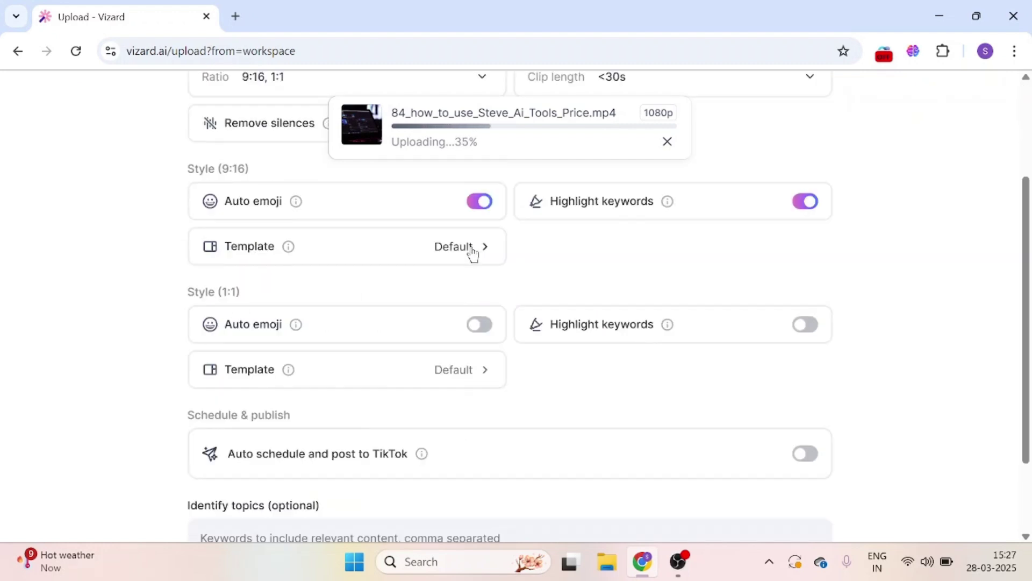
{"action": "left_click", "coordinate": [473, 256]}
{"action": "left_click", "coordinate": [409, 204]}
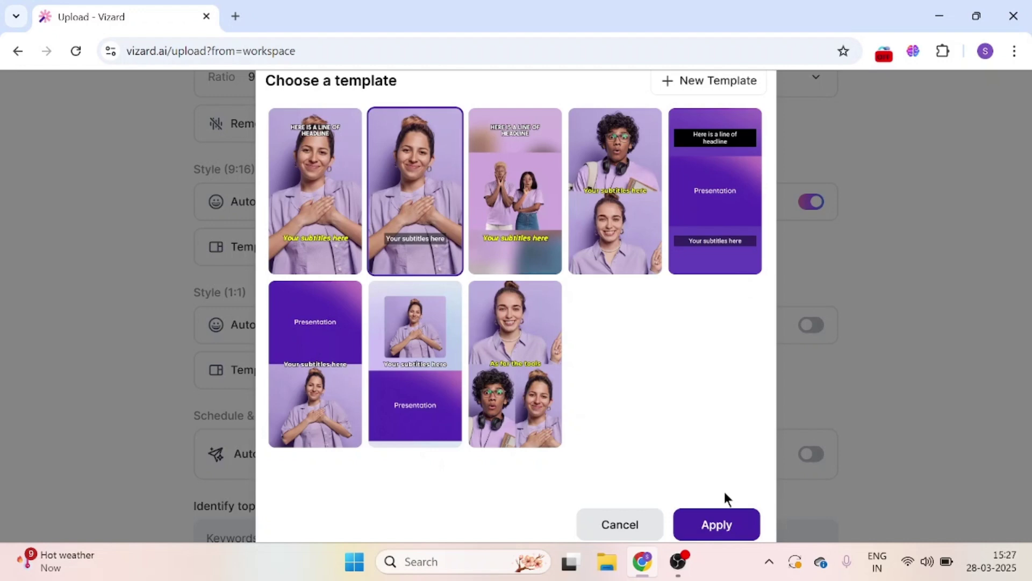
{"action": "left_click", "coordinate": [721, 522]}
- For the 1:1 style, enable auto emoji and keyword highlighting, and apply the template with the yellow headline banner and red subtitle bar
{"action": "left_click", "coordinate": [489, 333]}
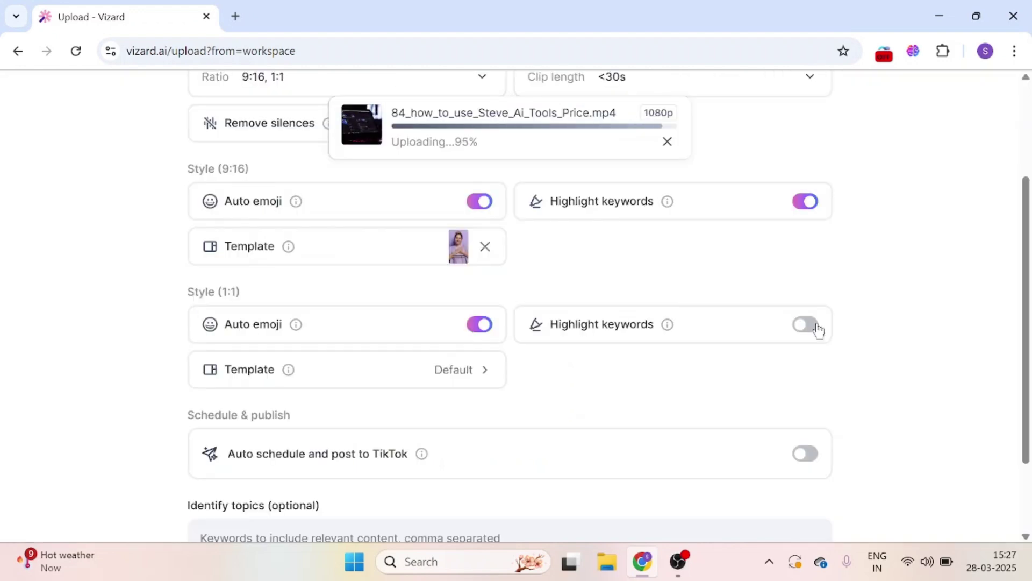
{"action": "left_click", "coordinate": [818, 326]}
{"action": "left_click", "coordinate": [460, 376]}
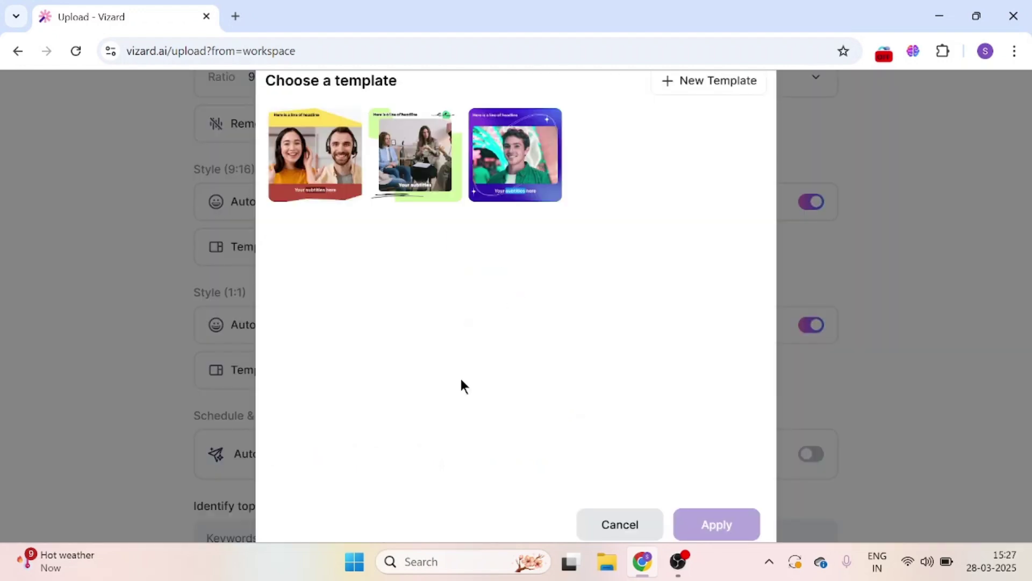
{"action": "left_click", "coordinate": [296, 172]}
{"action": "left_click", "coordinate": [715, 528]}
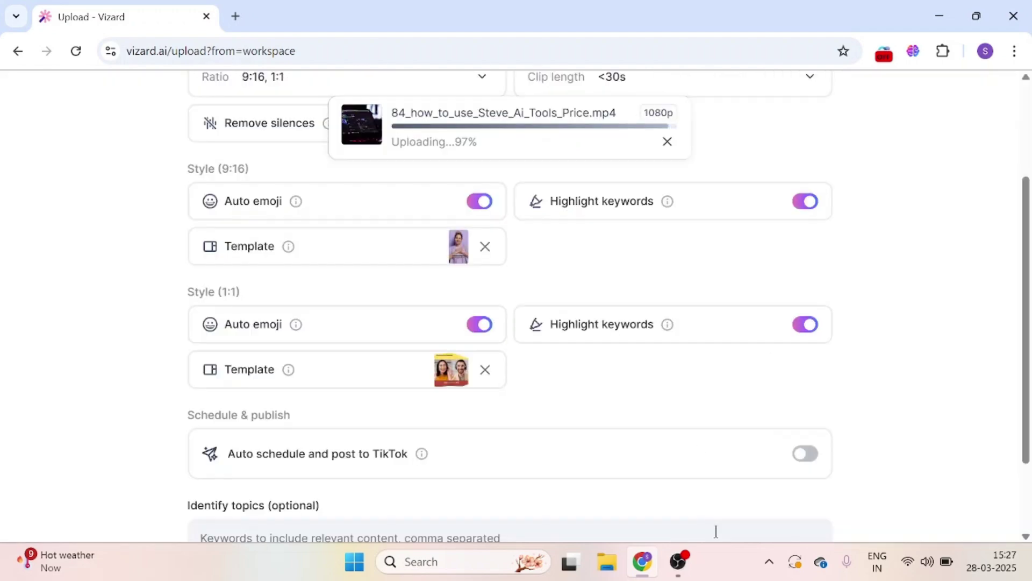
- Check the clip settings and generate the AI clips from the uploaded video
{"action": "scroll", "coordinate": [897, 380], "scroll_direction": "down", "scroll_amount": 2}
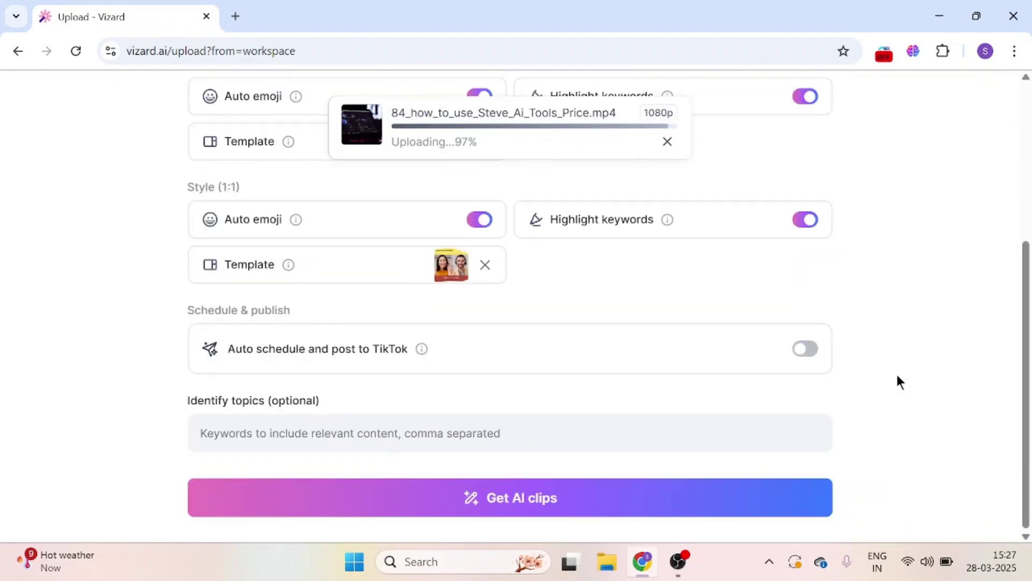
{"action": "scroll", "coordinate": [847, 154], "scroll_direction": "up", "scroll_amount": 5}
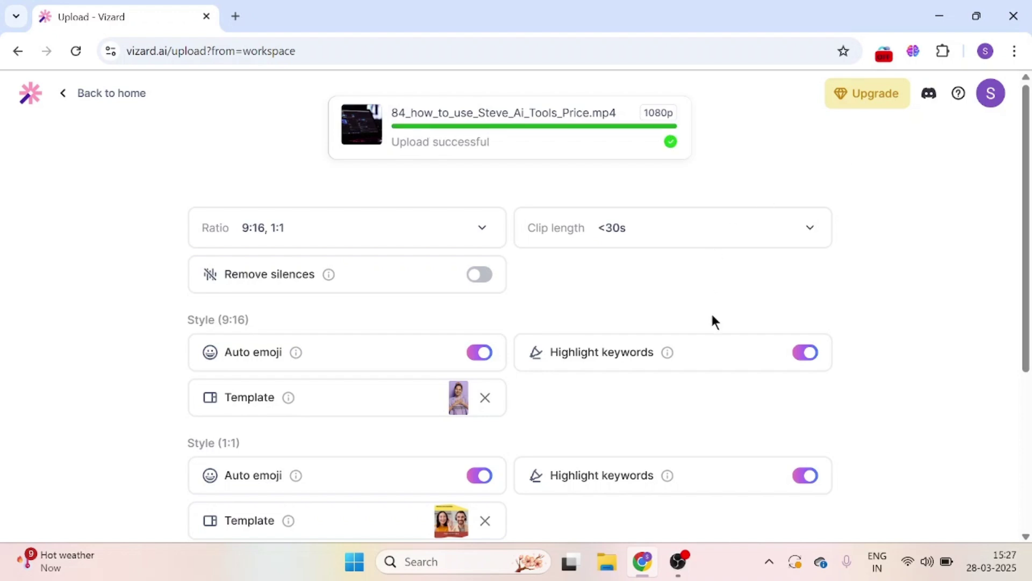
{"action": "scroll", "coordinate": [885, 409], "scroll_direction": "down", "scroll_amount": 5}
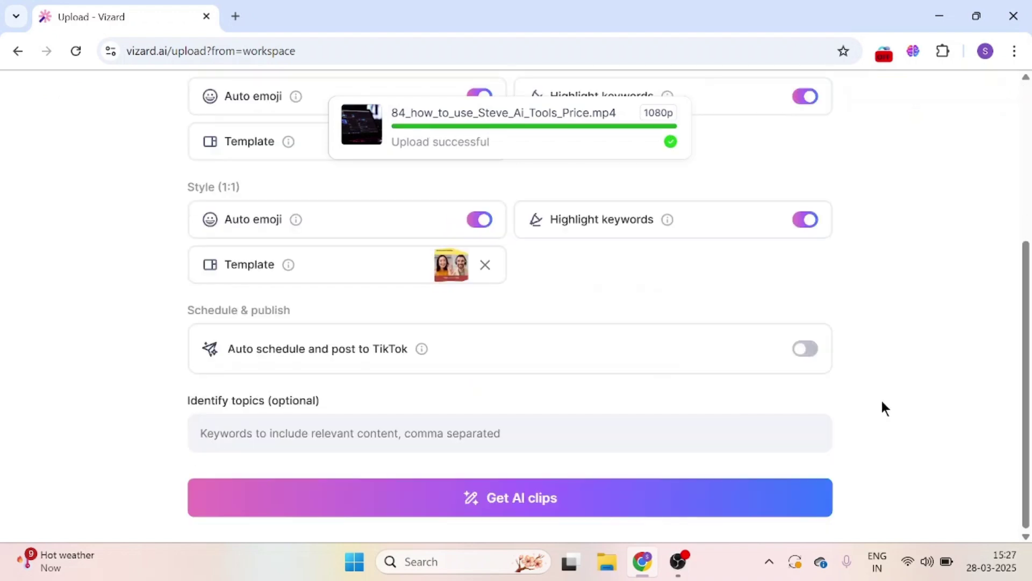
{"action": "left_click", "coordinate": [524, 503]}
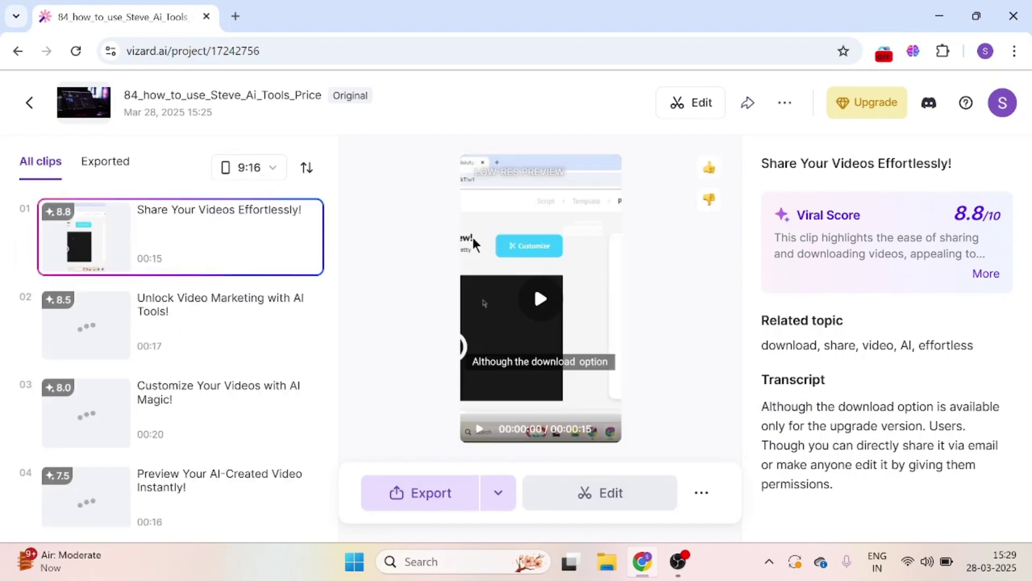
- Open the original video in the editor and try selecting the transcript passage from "Now select where" to "as creative as you can."
{"action": "left_click", "coordinate": [691, 102]}
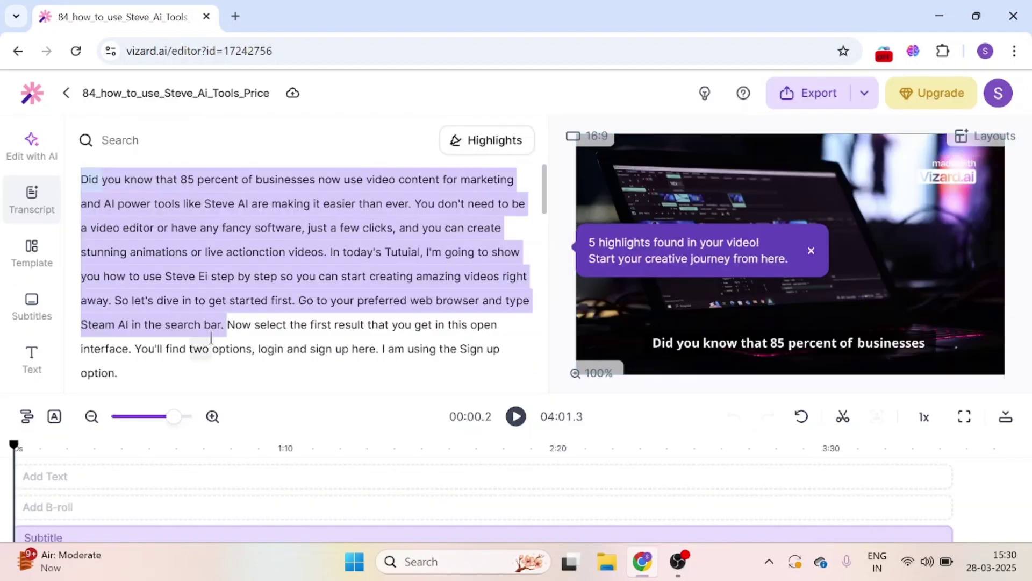
{"action": "scroll", "coordinate": [527, 333], "scroll_direction": "down", "scroll_amount": 5}
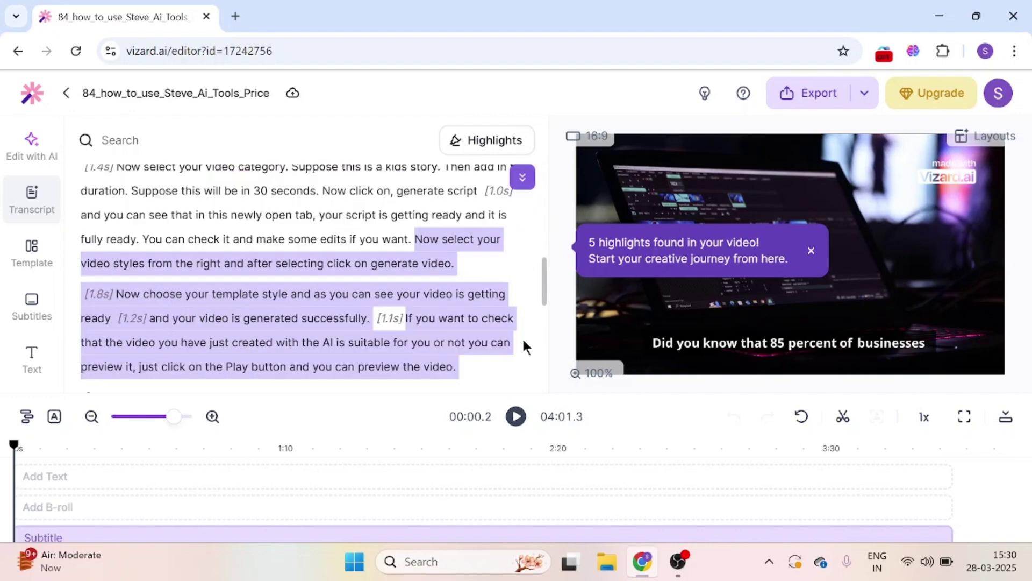
{"action": "scroll", "coordinate": [524, 347], "scroll_direction": "up", "scroll_amount": 3}
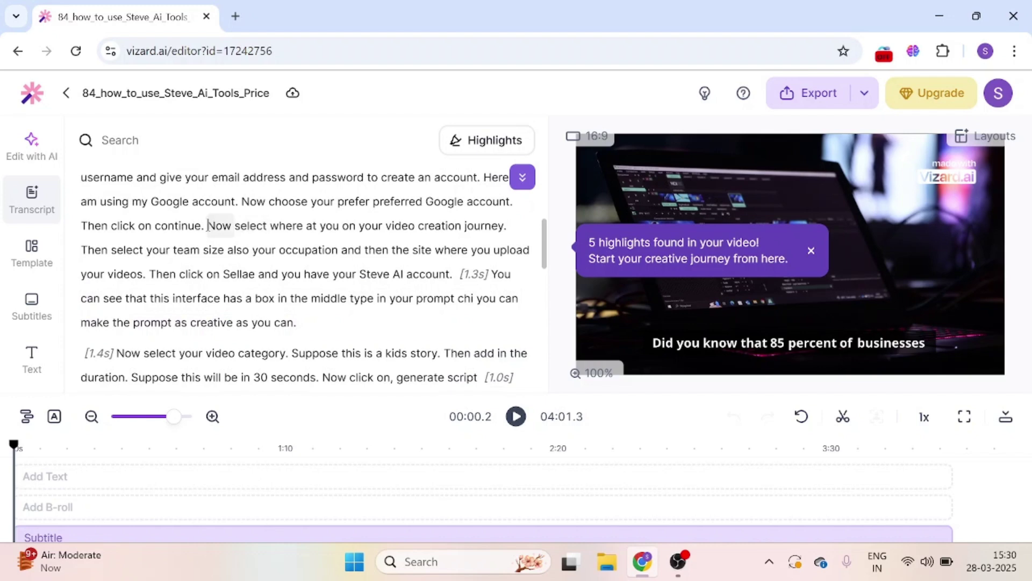
{"action": "left_click_drag", "start_coordinate": [208, 226], "coordinate": [311, 325]}
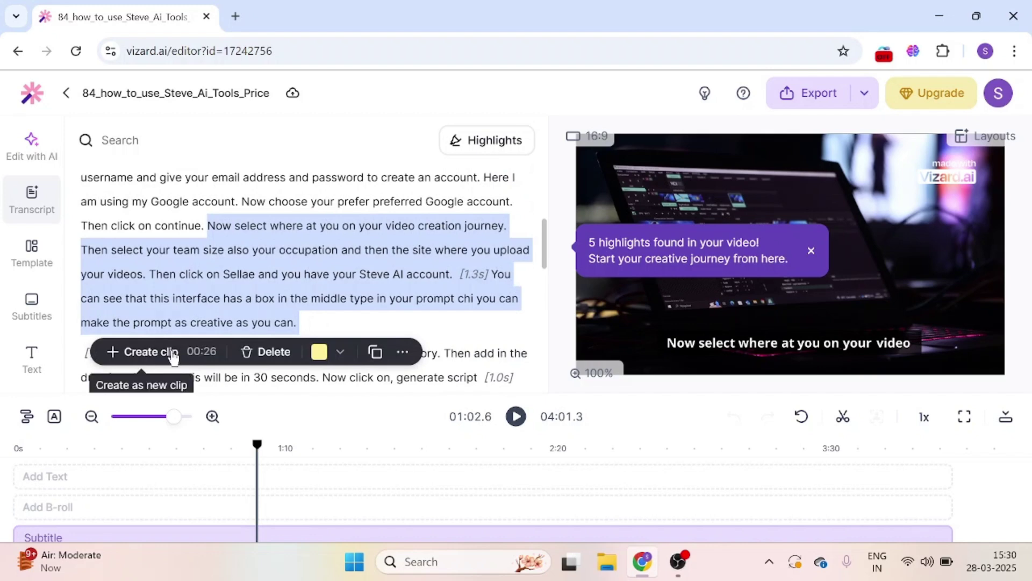
{"action": "left_click", "coordinate": [535, 216]}
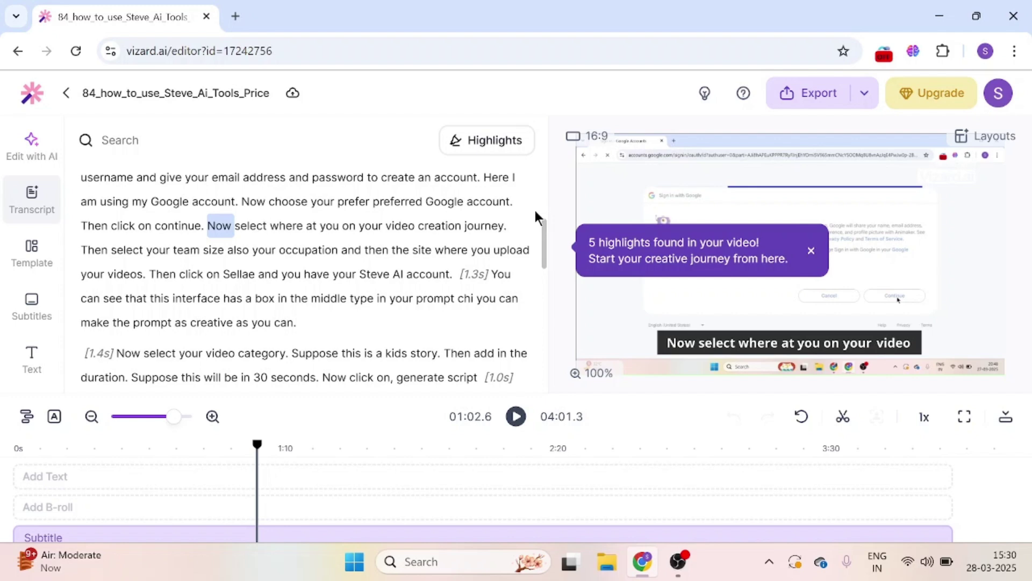
{"action": "scroll", "coordinate": [982, 497], "scroll_direction": "down", "scroll_amount": 2}
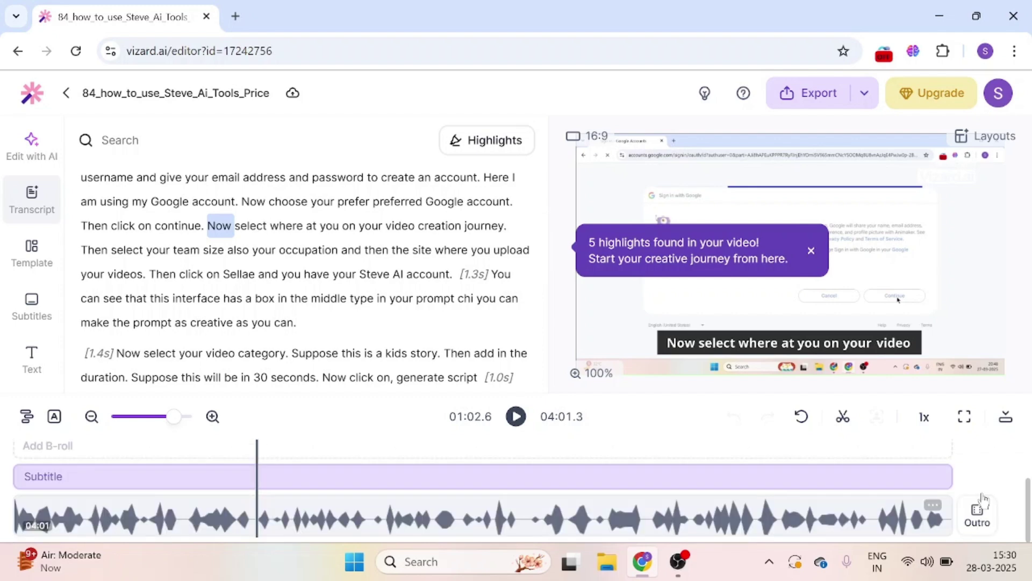
- Export the edited original video at 720p
{"action": "left_click", "coordinate": [831, 97]}
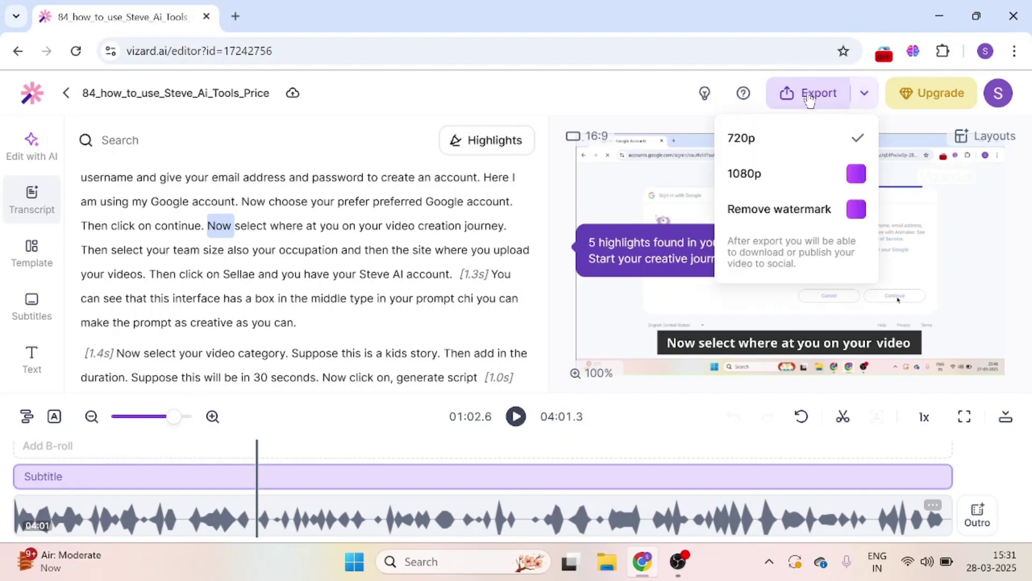
{"action": "left_click", "coordinate": [809, 100]}
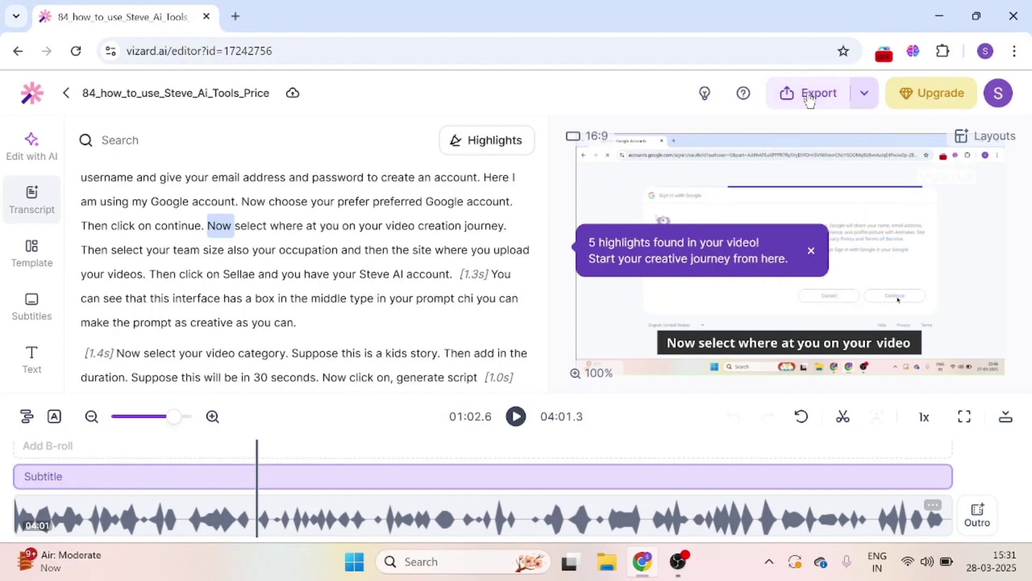
{"action": "left_click", "coordinate": [808, 92]}
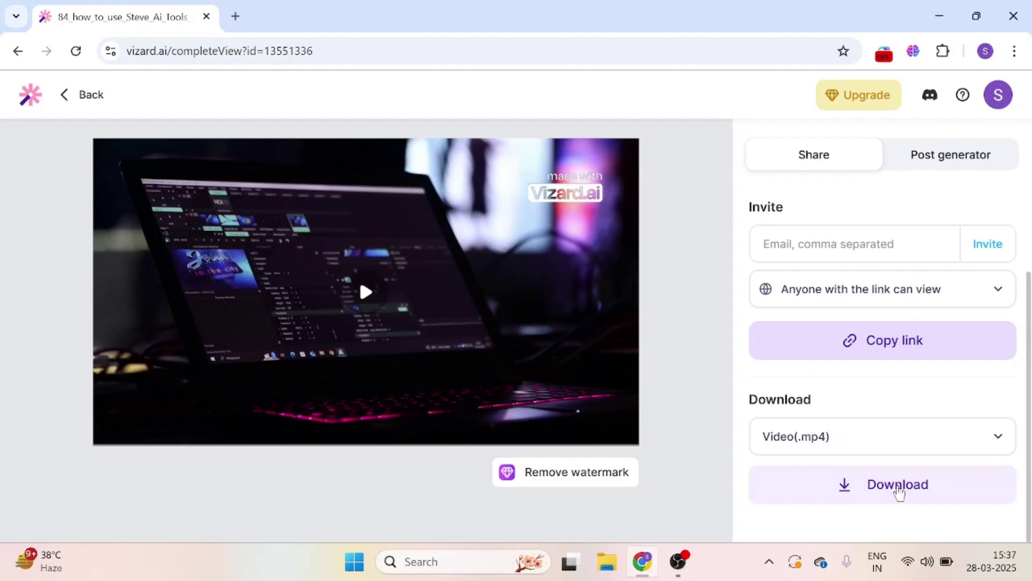
- Download the exported video as an MP4, play the downloaded file in Media Player and close the player
{"action": "left_click", "coordinate": [898, 487]}
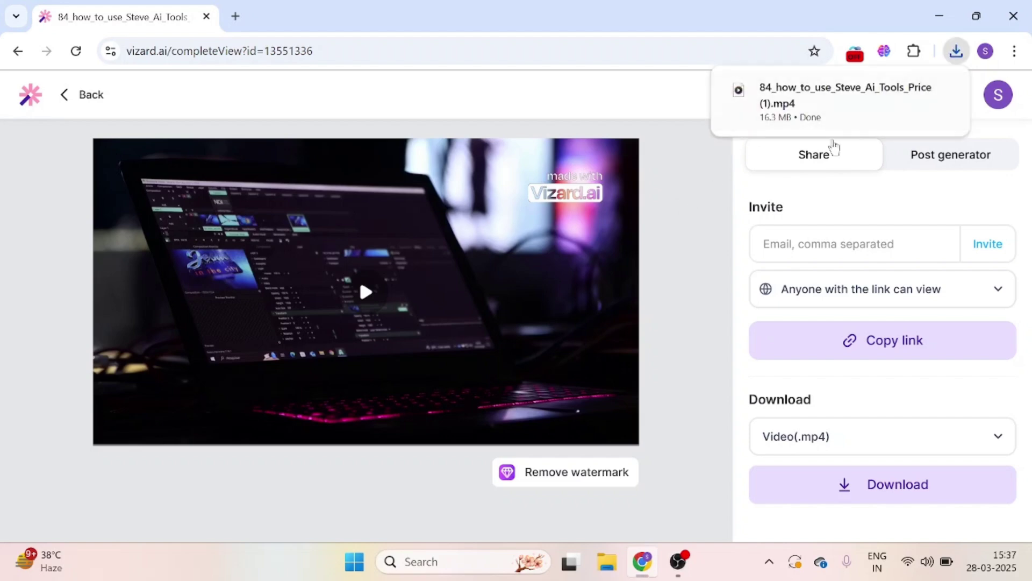
{"action": "left_click", "coordinate": [807, 106]}
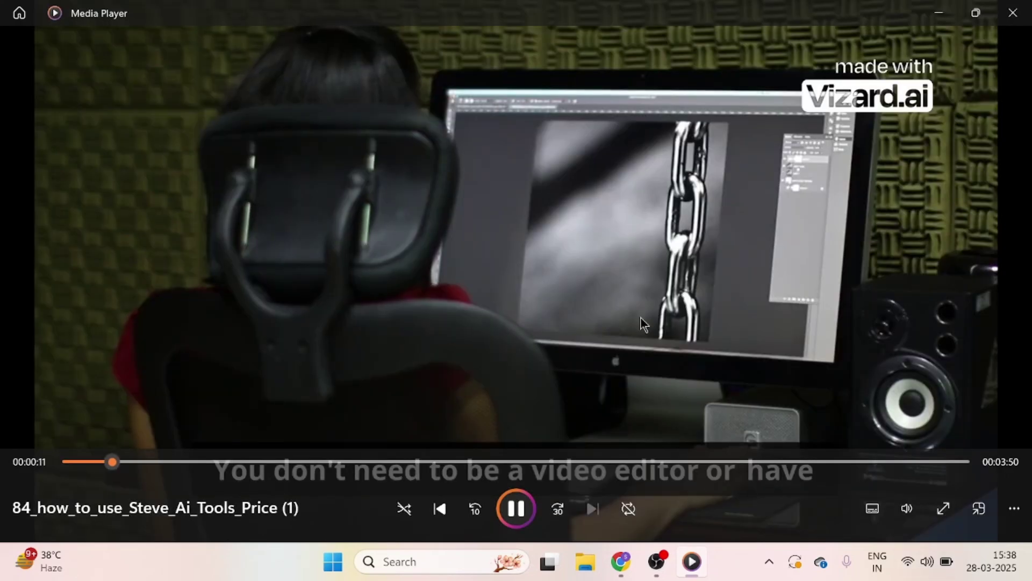
{"action": "key", "text": "alt+F4"}
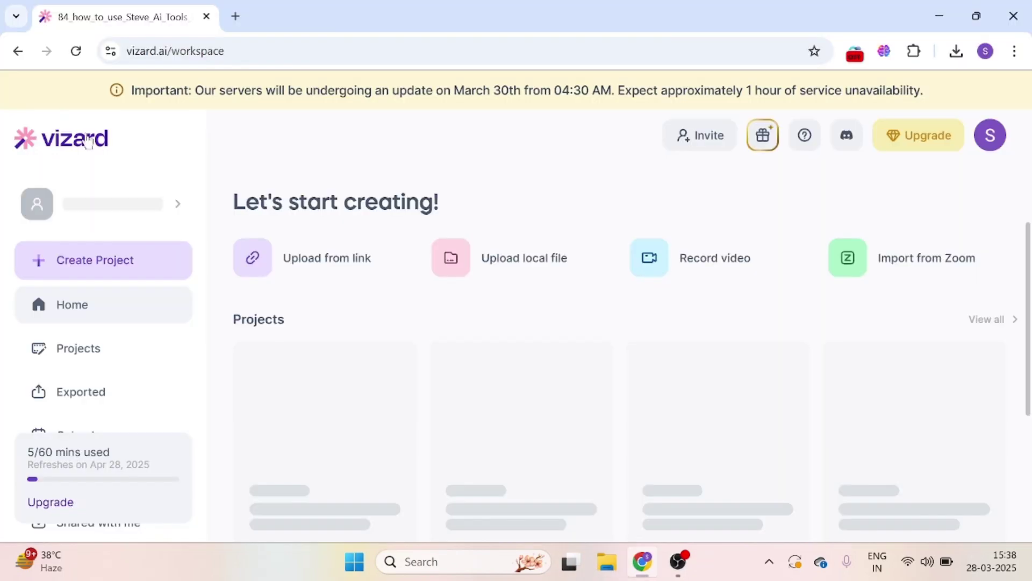